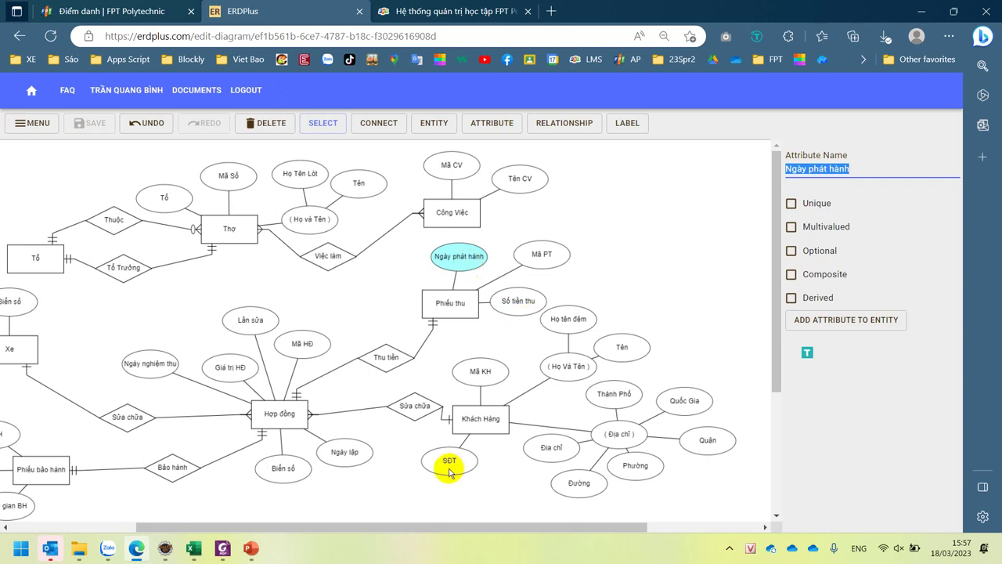
- Inspect the Khách Hàng entity and its SDT attribute properties, then switch to Excel
click(466, 420)
click(450, 467)
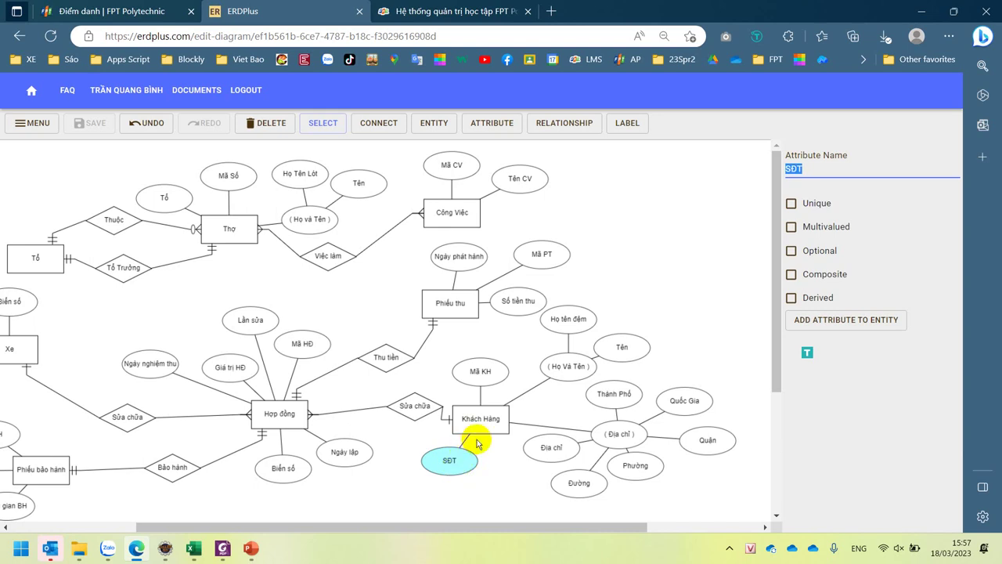
click(489, 417)
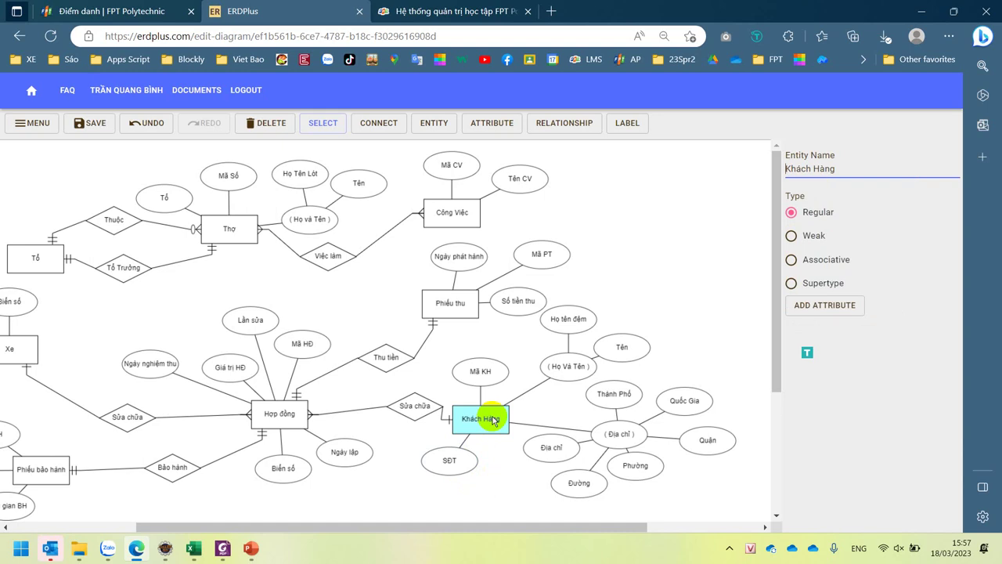
click(449, 462)
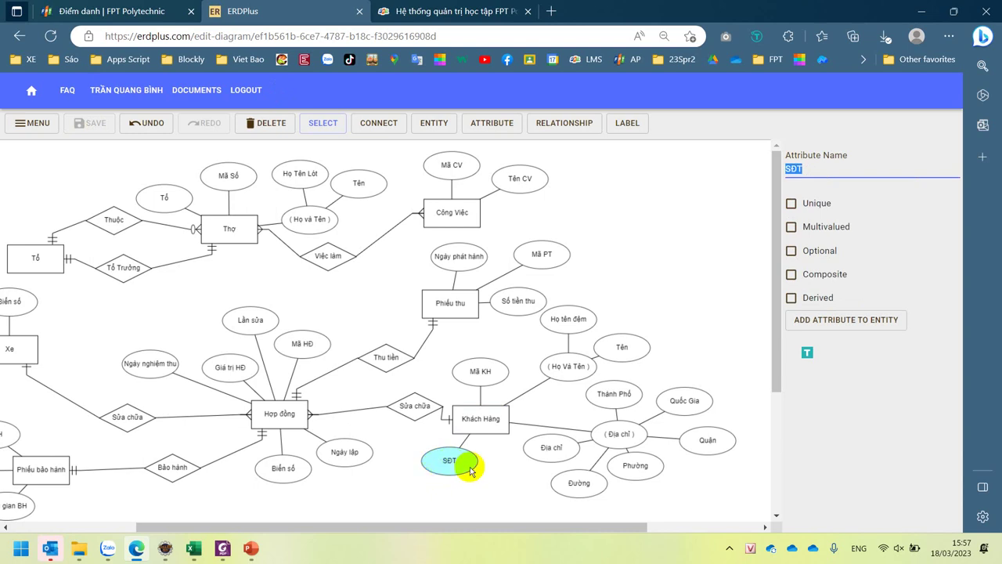
click(191, 550)
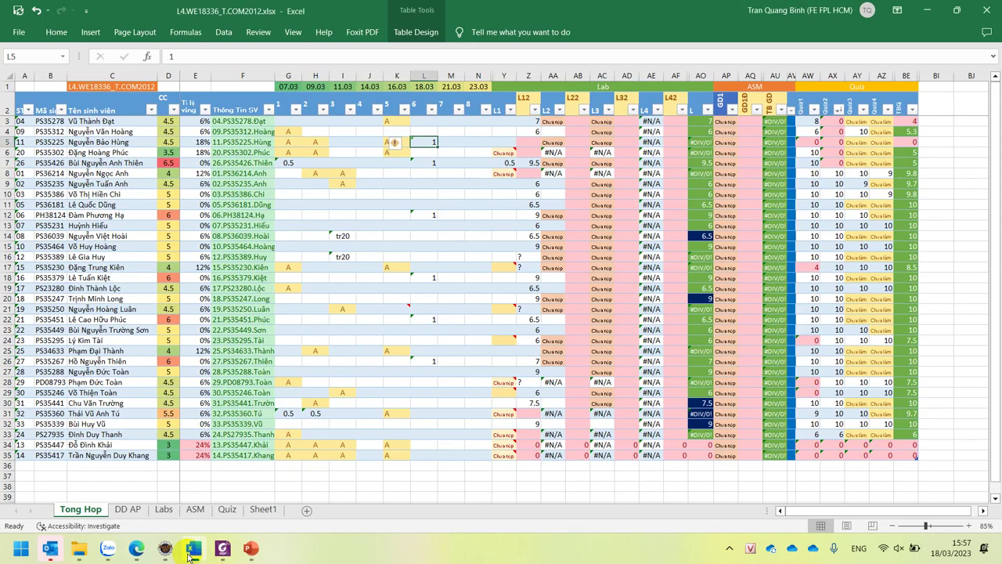
- In a blank Book1, enter the headers STT, MS and 'Ten SDT' across row 1
click(190, 550)
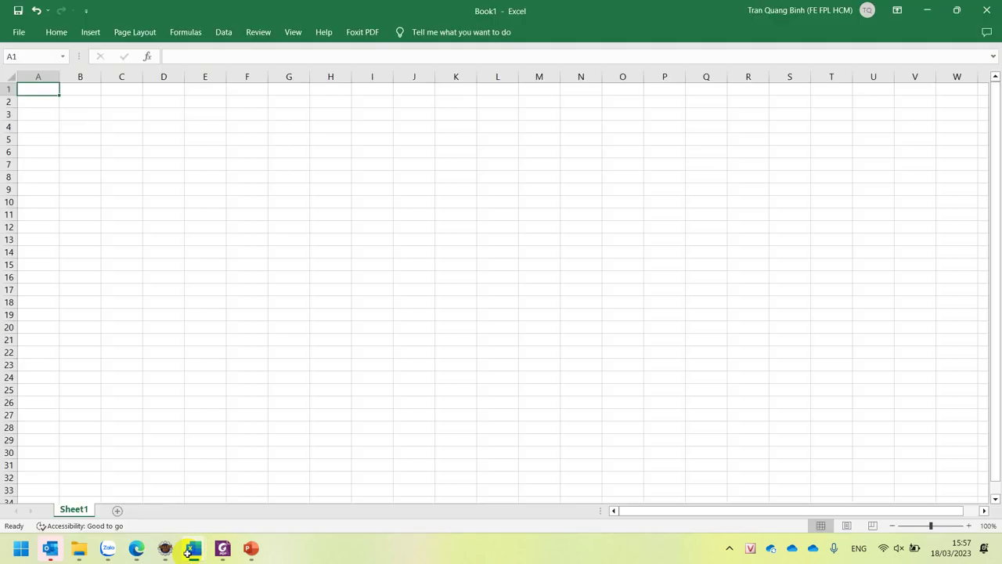
text(STT)
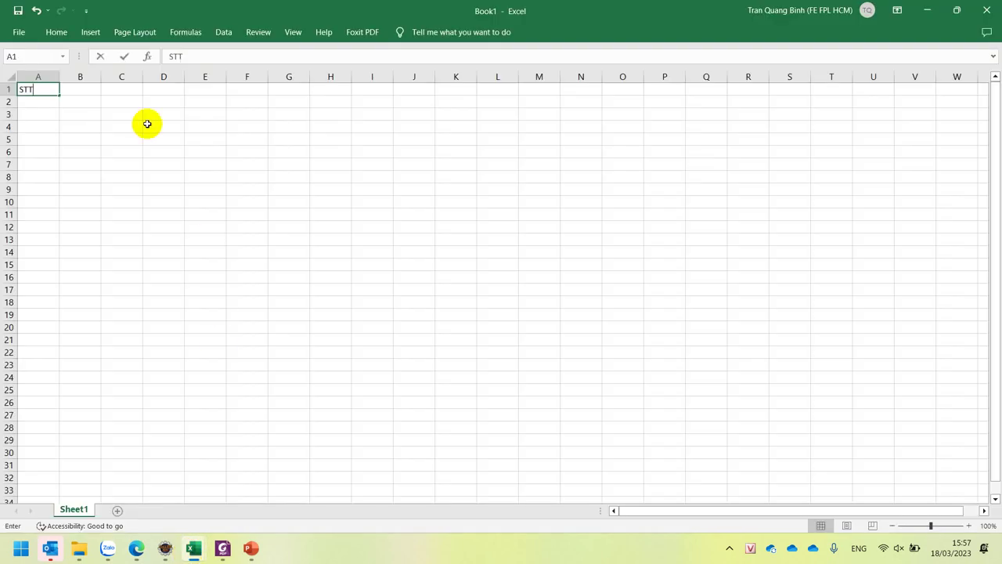
key(Tab)
text(MS)
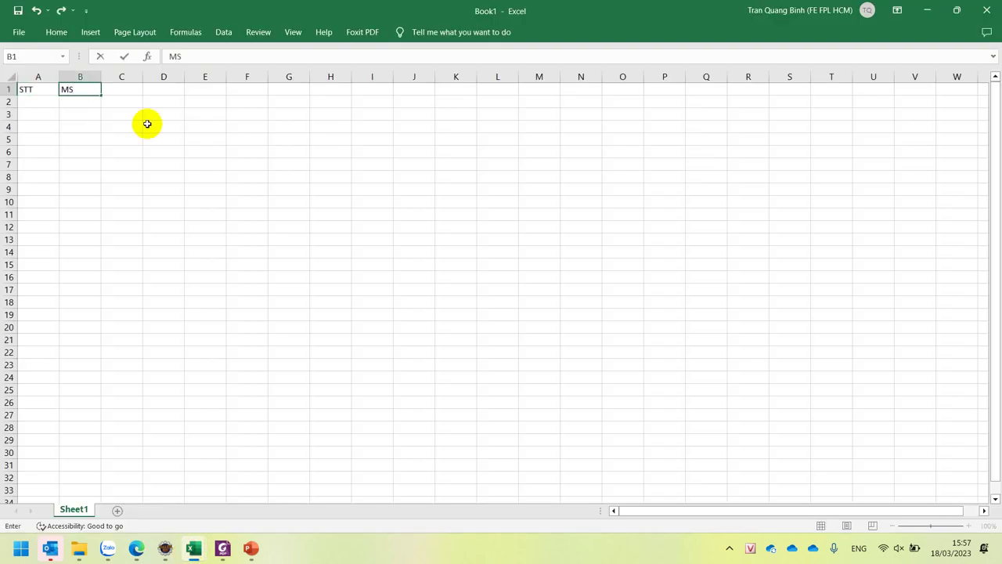
key(Tab)
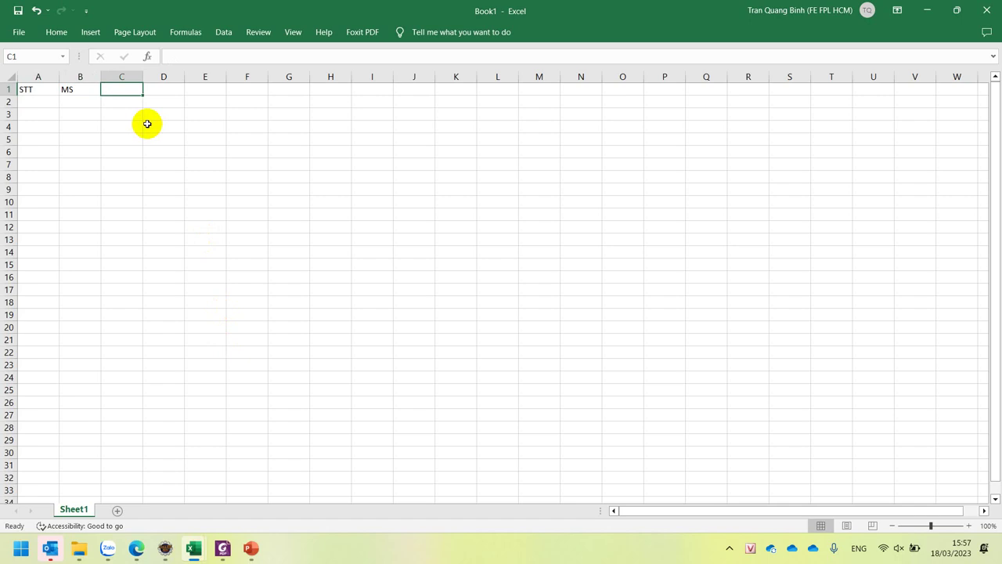
text(Ten SDT)
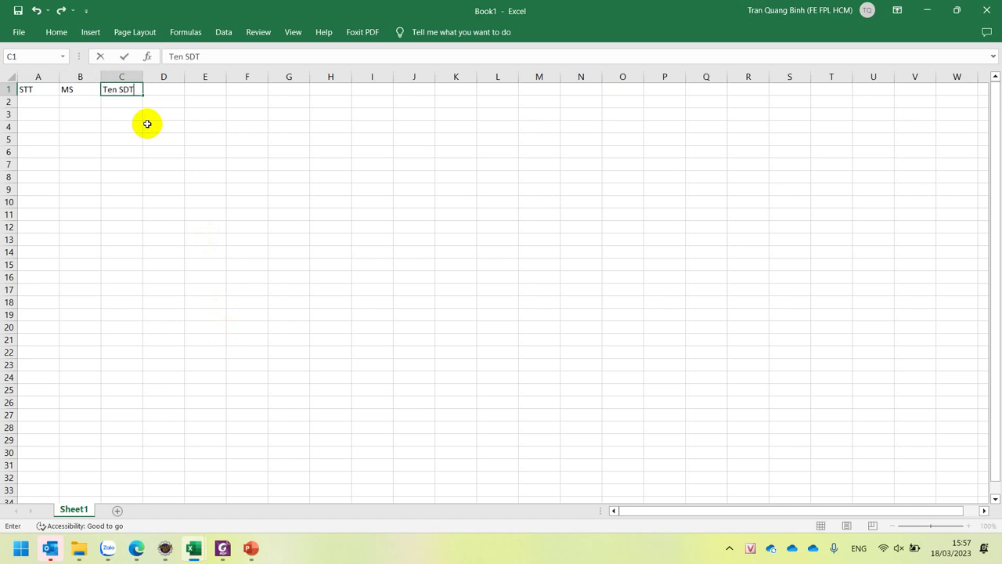
click(126, 125)
ctrl+scroll(133, 122, up, 5)
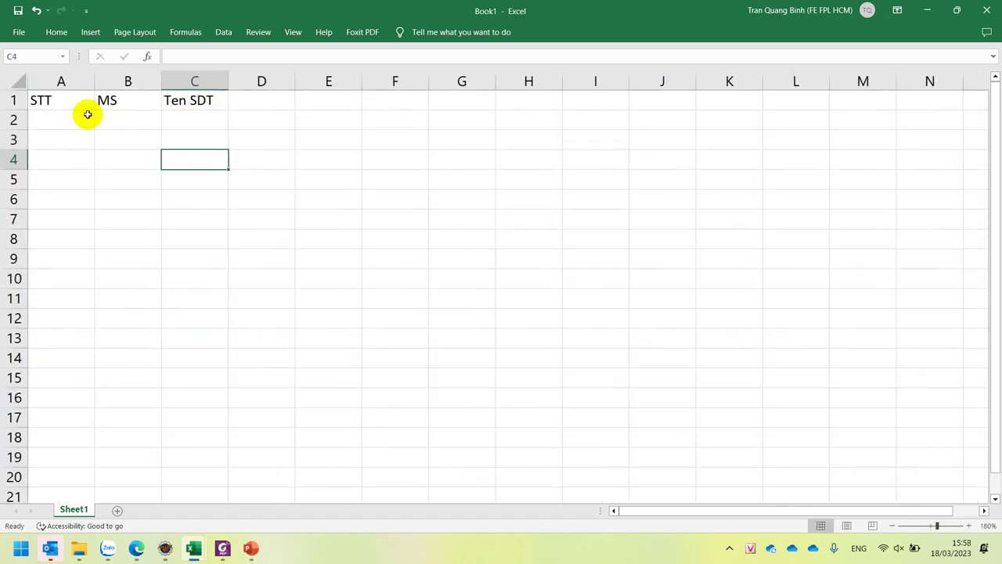
- Enter 1 in A2 and the student code PS12345 in B2
click(84, 115)
text(1)
click(127, 115)
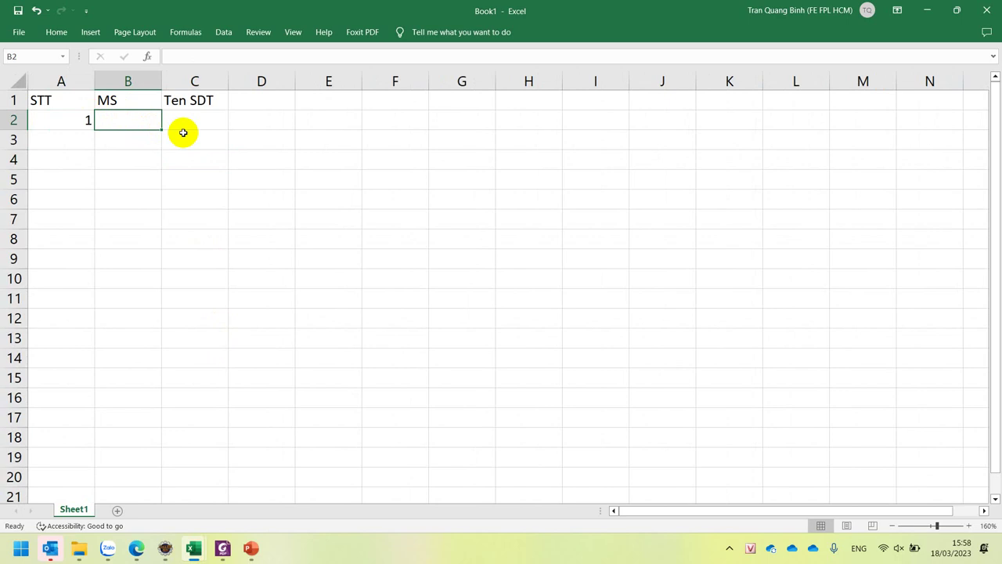
text(PS12)
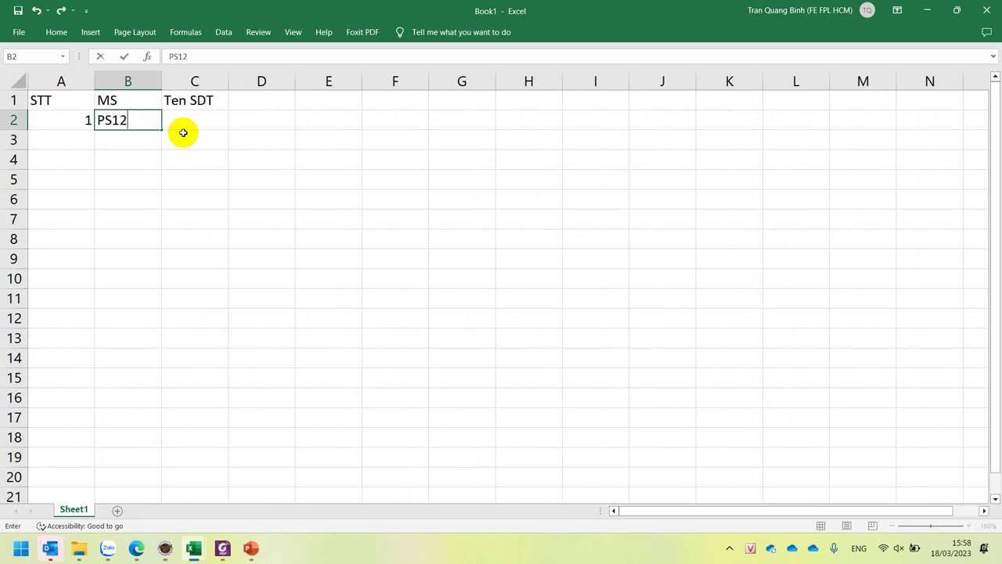
text(345)
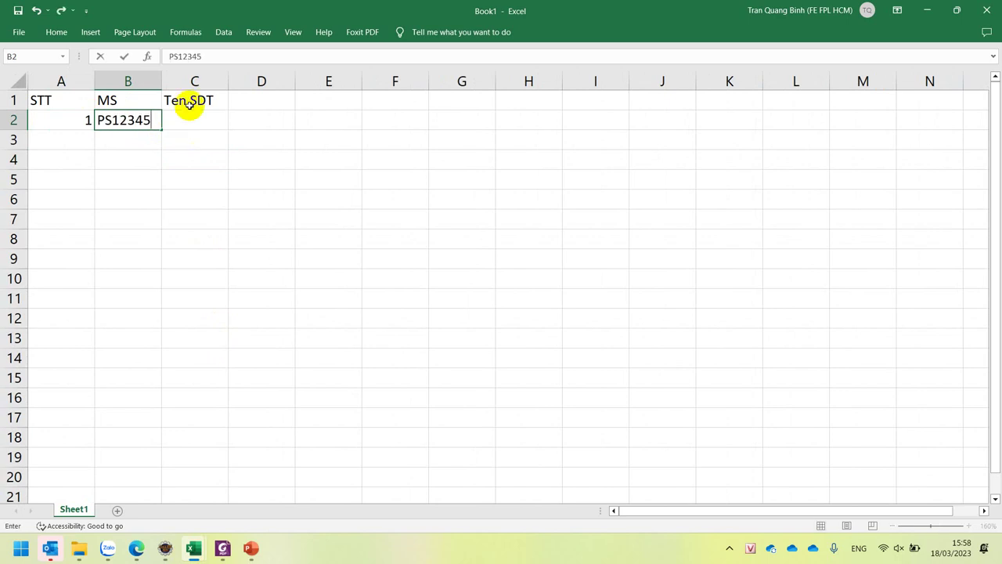
click(195, 100)
key(ctrl+space)
click(196, 100)
text(ten)
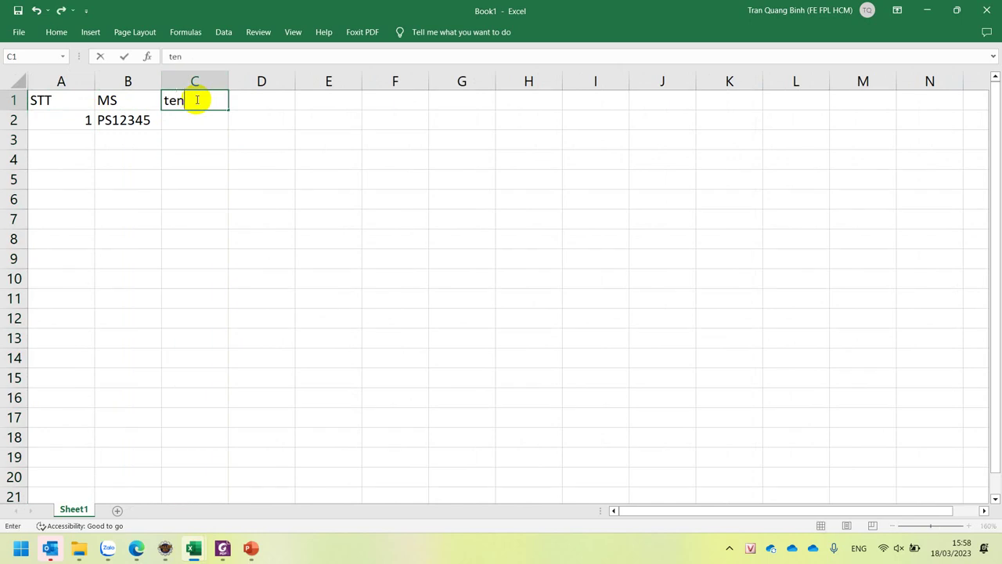
key(Return)
text(An)
key(Tab)
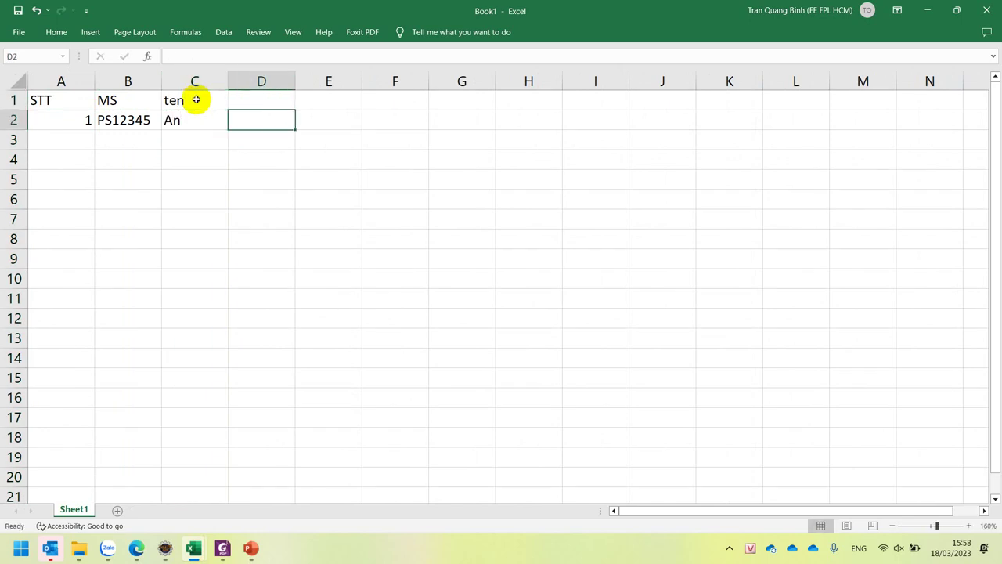
key(Up)
text(SDT)
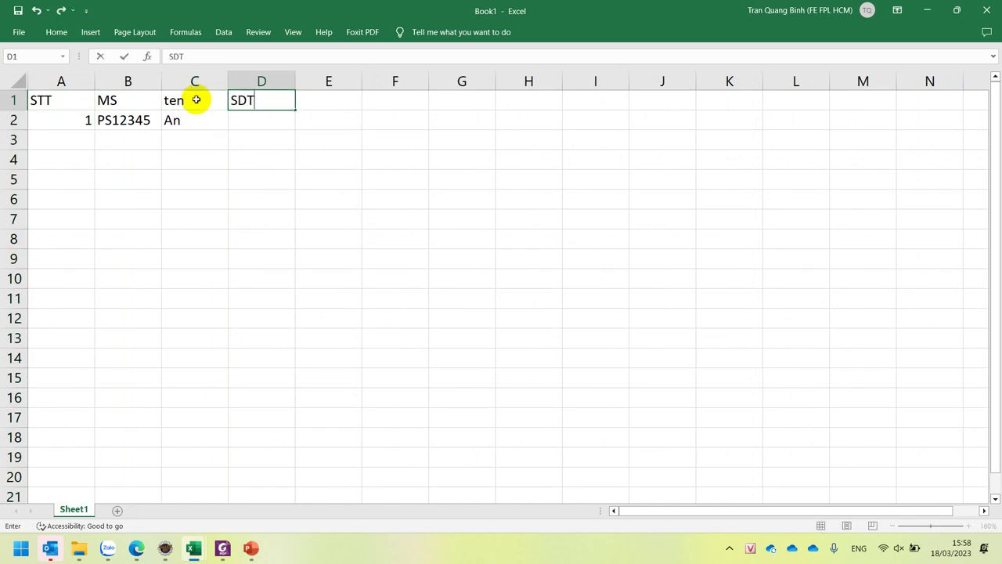
key(Return)
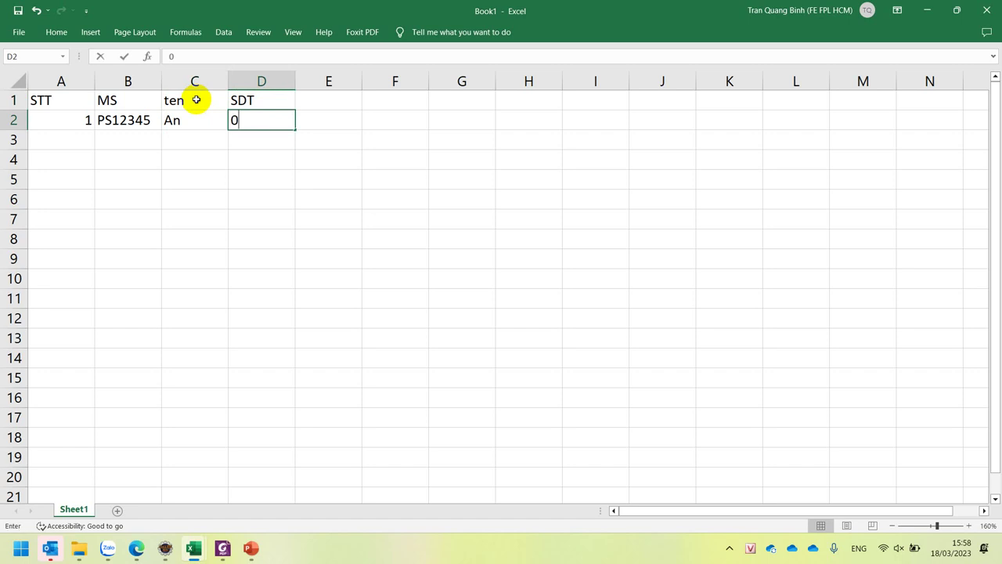
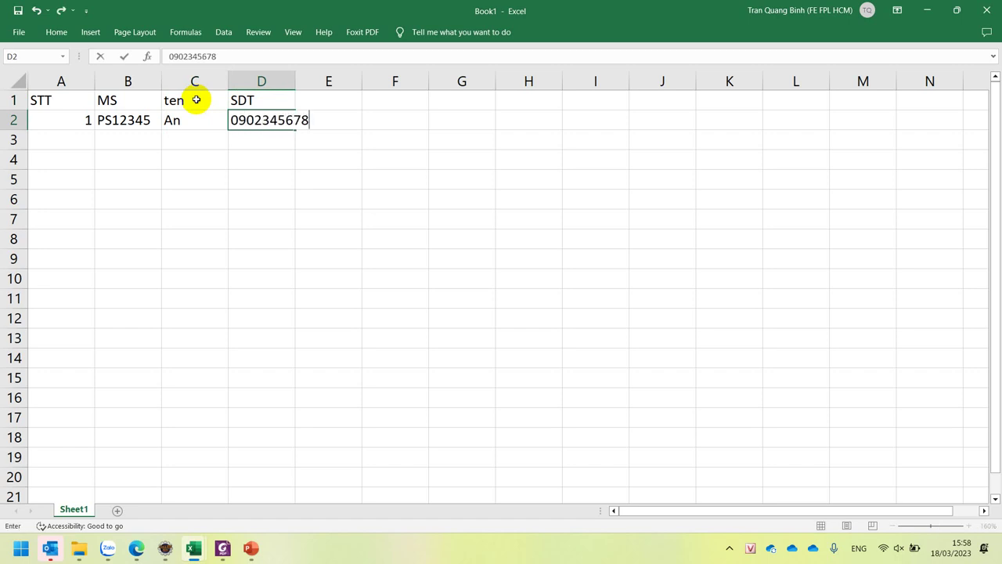
- Widen column D and store D2's phone number as text to keep the leading zero
click(346, 170)
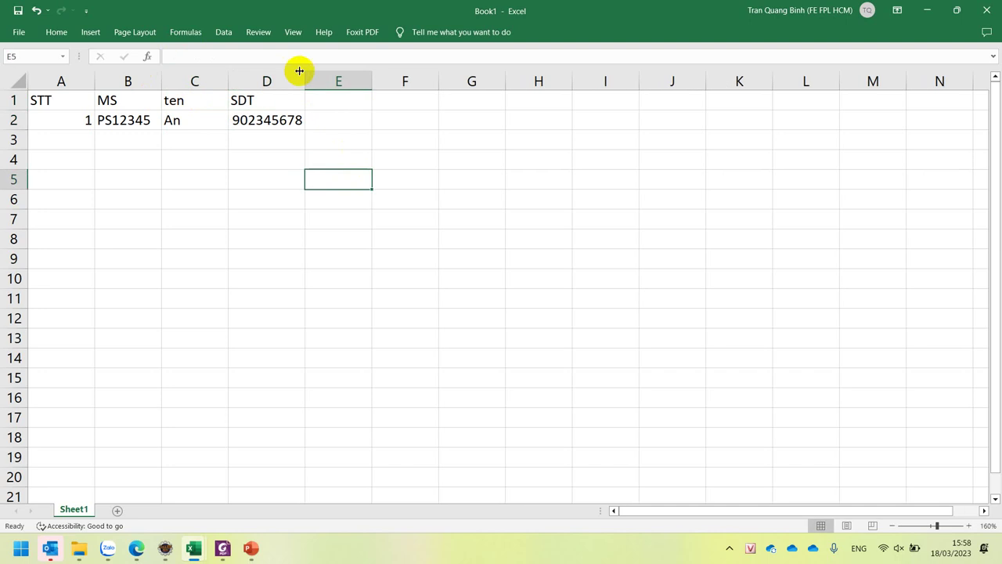
drag(304, 73, 416, 81)
click(302, 117)
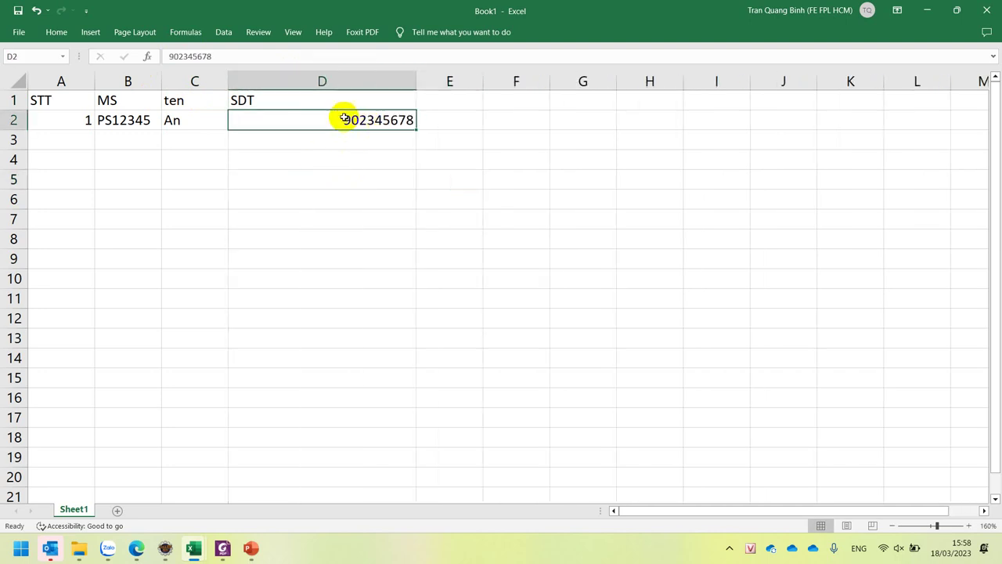
double_click(344, 119)
text('0)
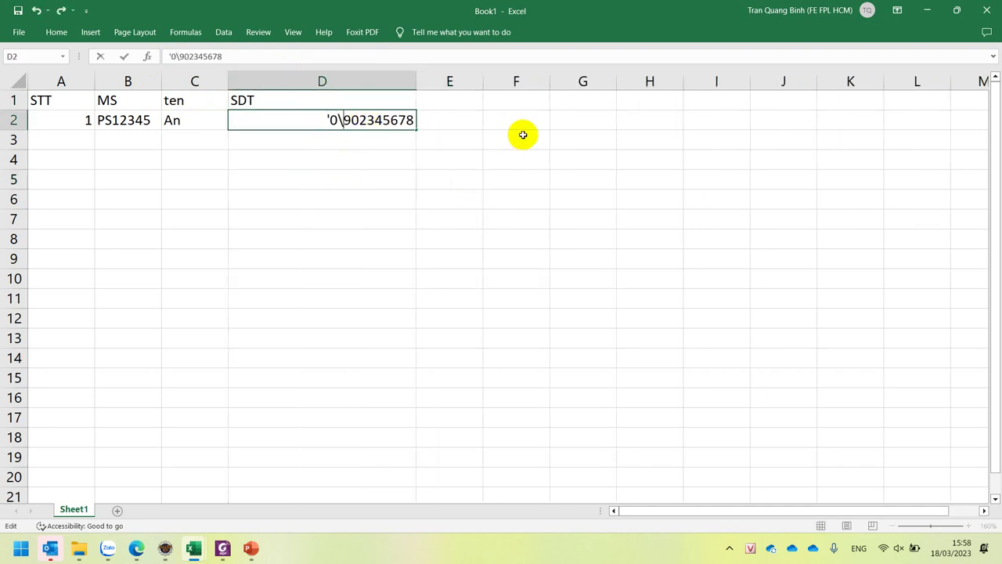
key(Return)
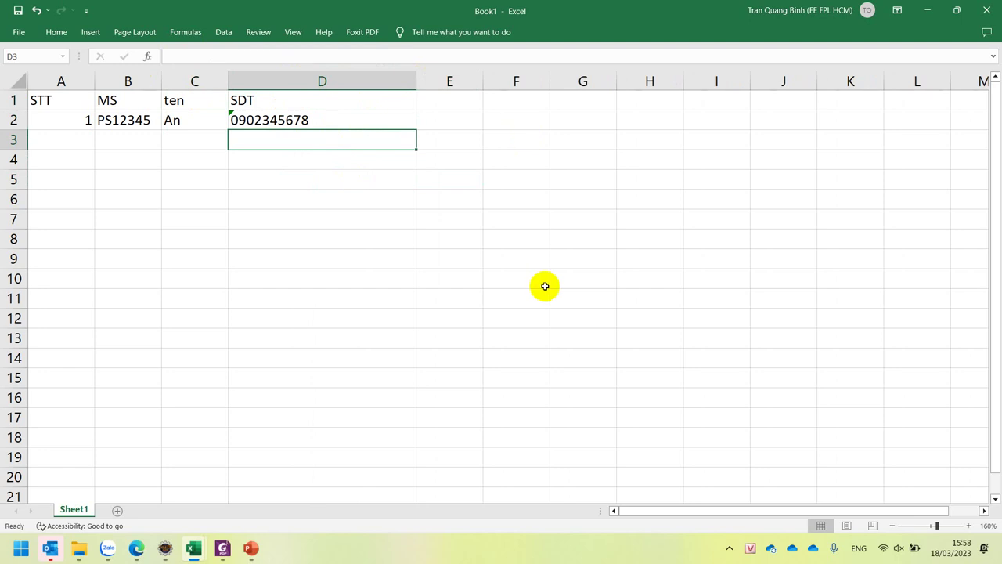
click(350, 121)
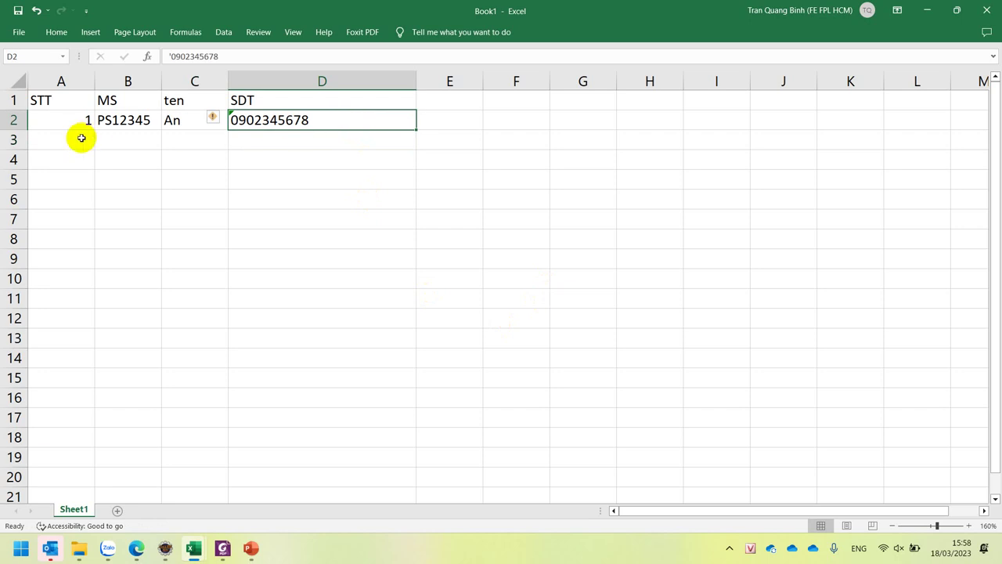
- Fill the code and name down into row 3 and enter '009098777 in D3
click(128, 139)
drag(146, 139, 186, 138)
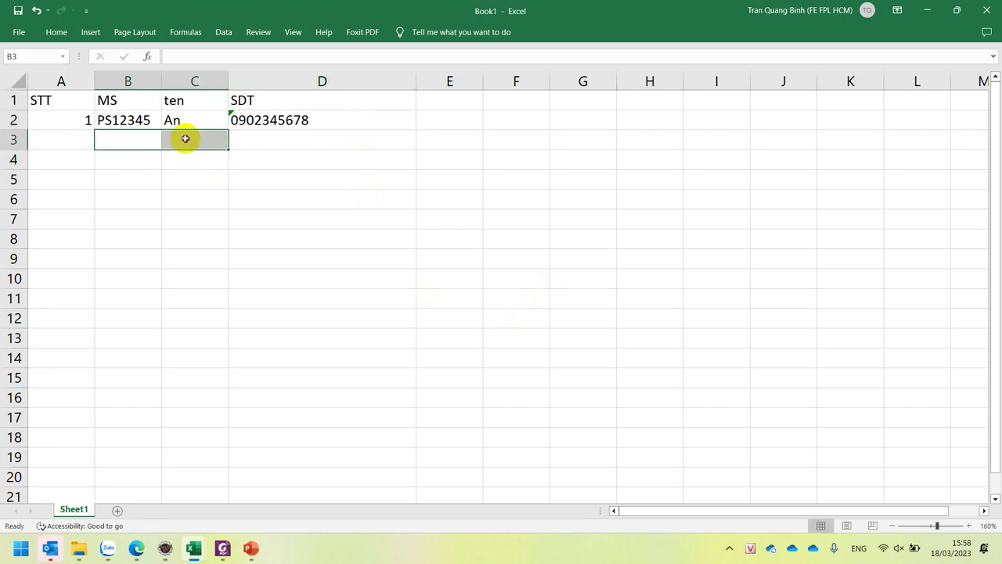
key(ctrl+d)
click(308, 137)
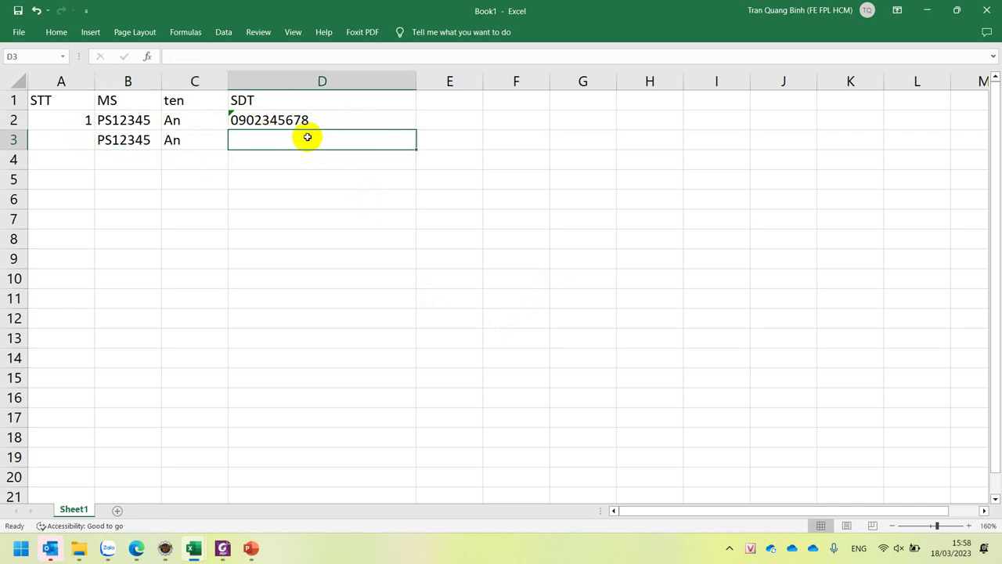
text('009098777)
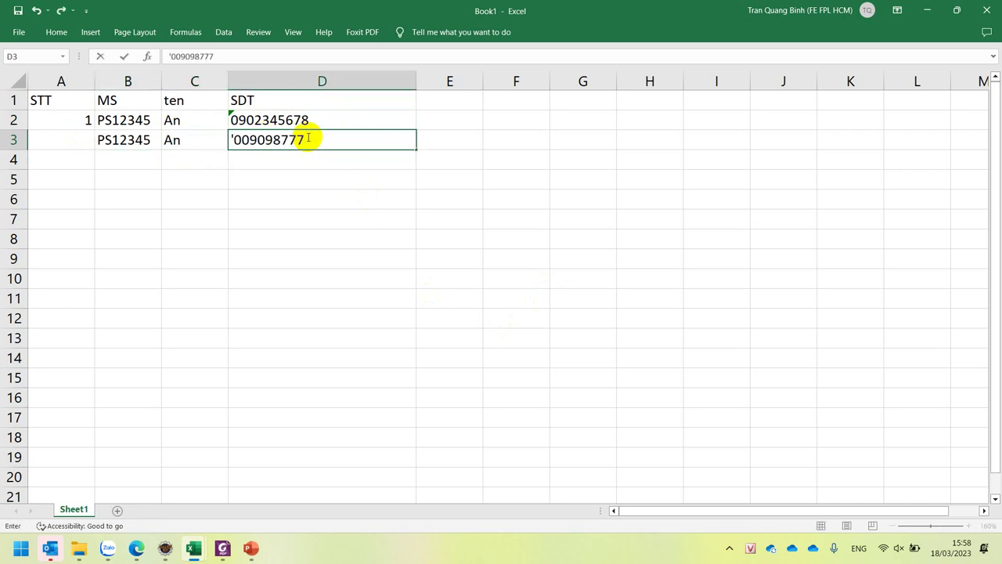
key(Return)
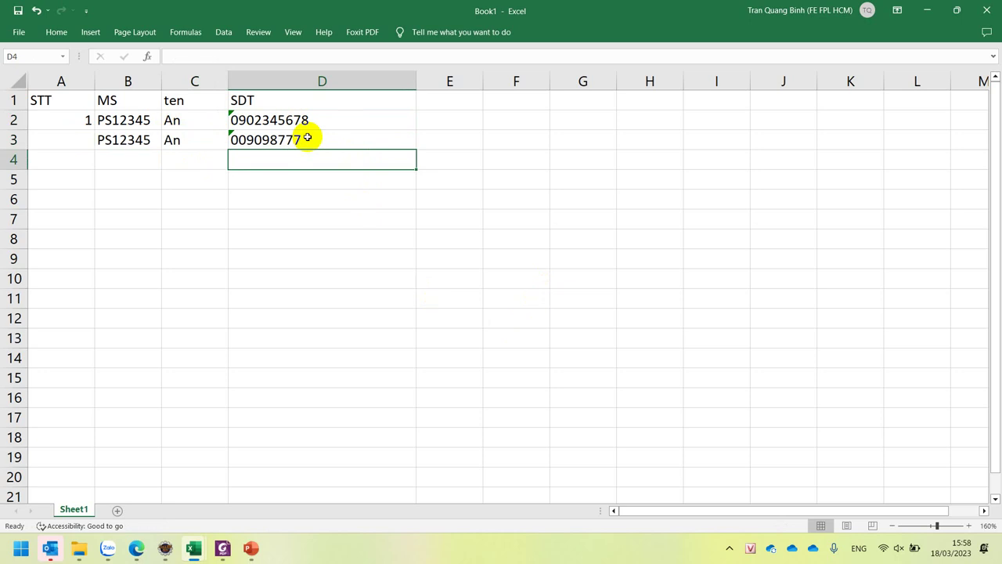
- Number row 3 as 2 in the STT column and select its code and name cells
click(61, 137)
text(2)
click(112, 139)
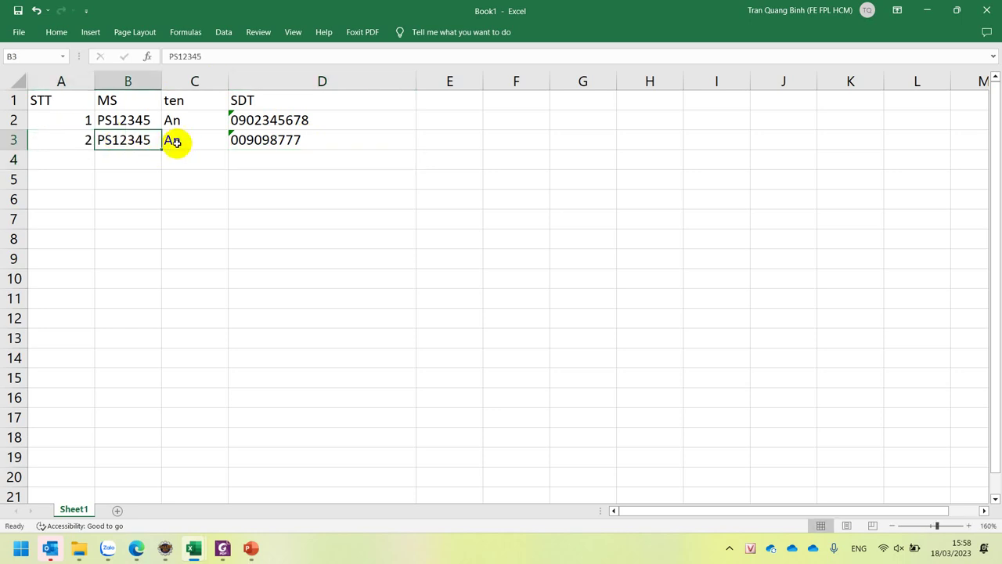
shift+click(189, 138)
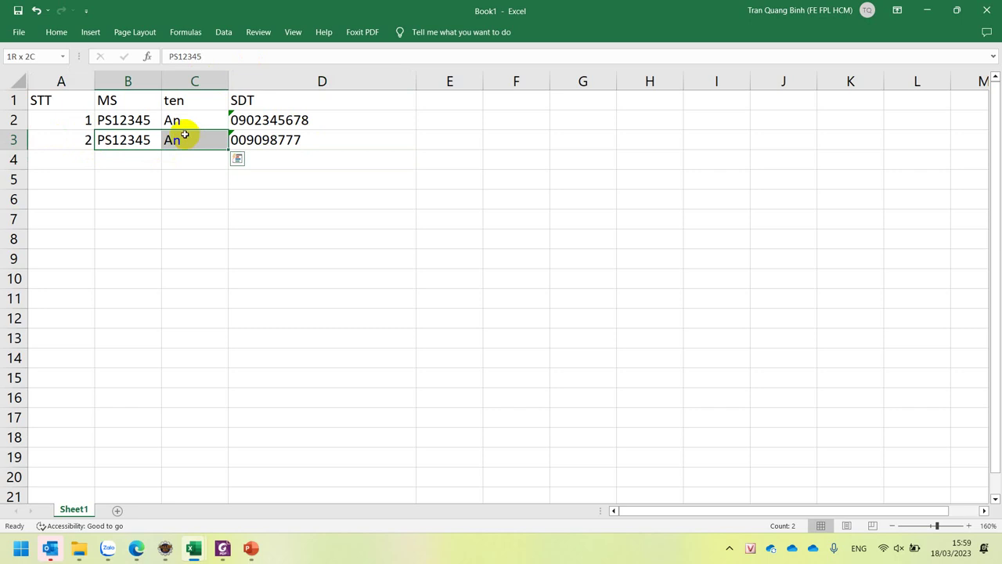
shift+click(246, 140)
key(Delete)
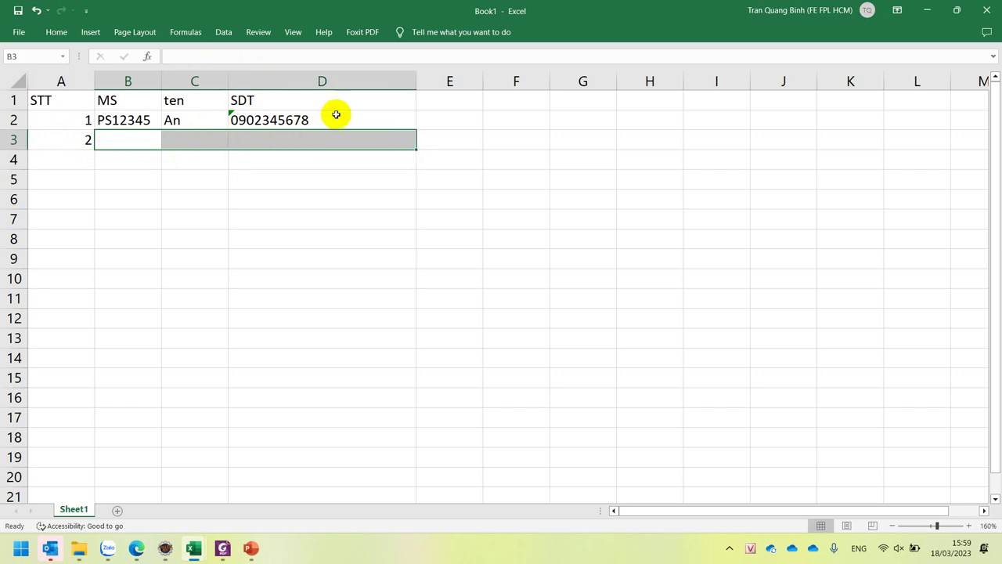
double_click(335, 115)
text(,)
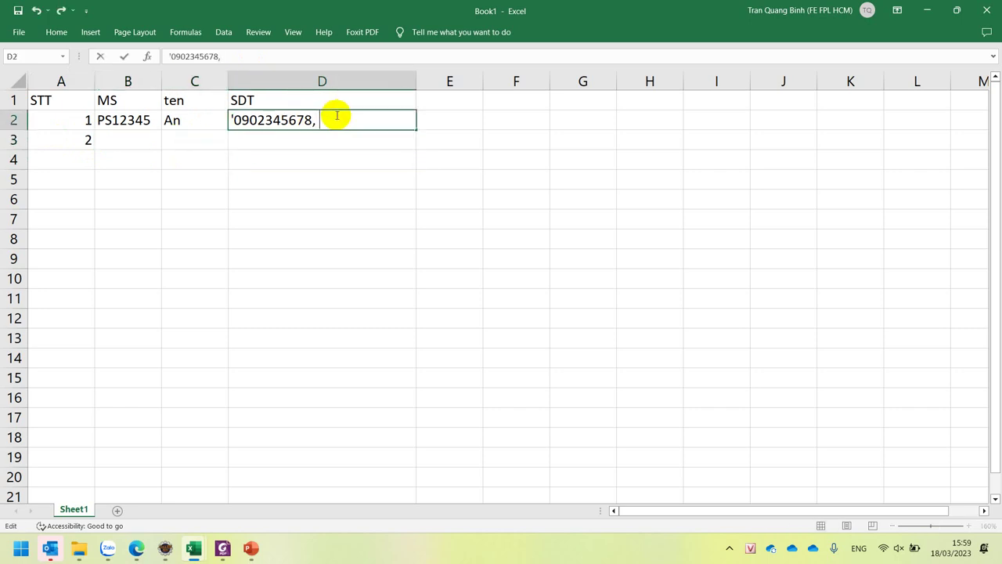
text( 098567456)
key(Return)
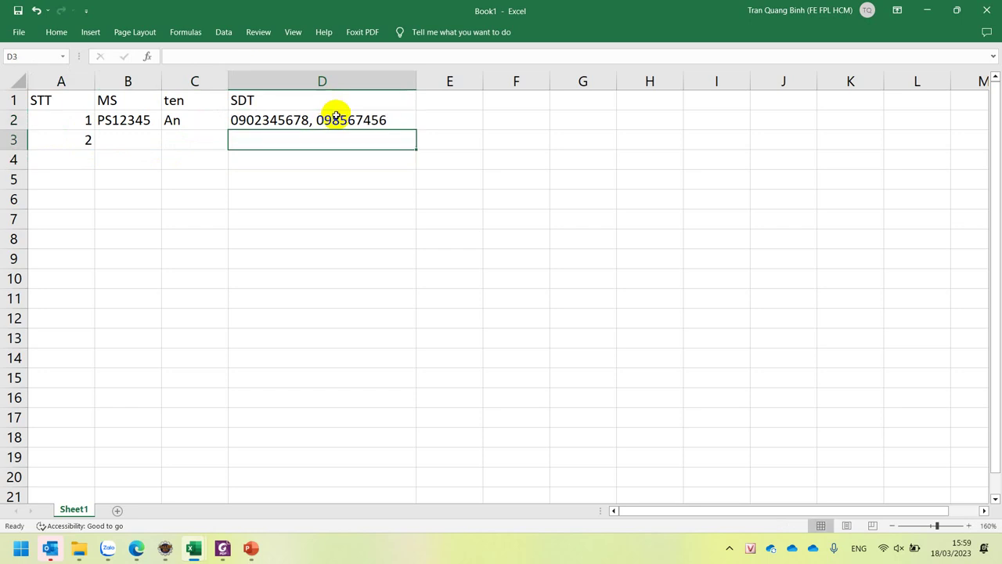
- Append a third comma-separated phone number to the end of D2
double_click(335, 118)
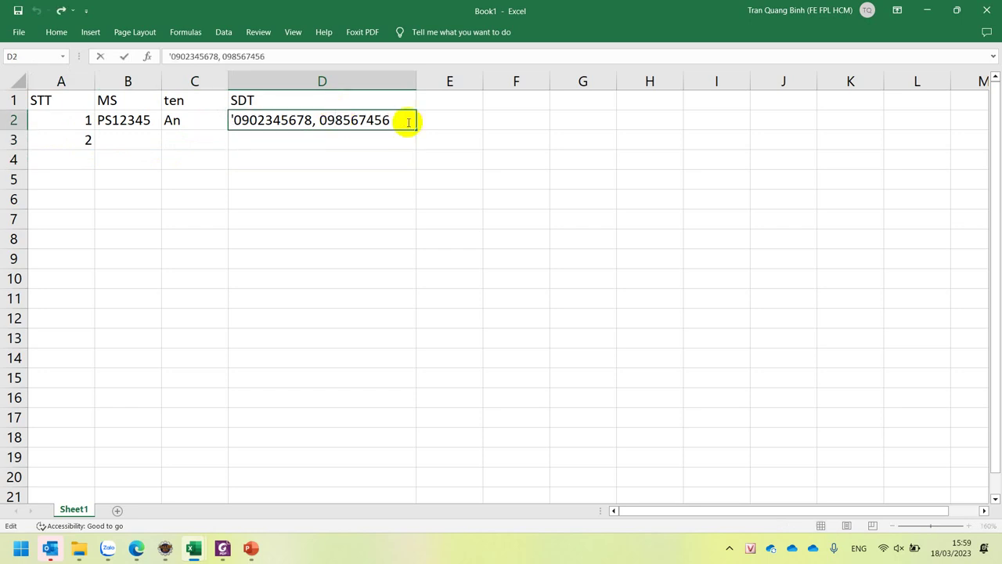
click(392, 119)
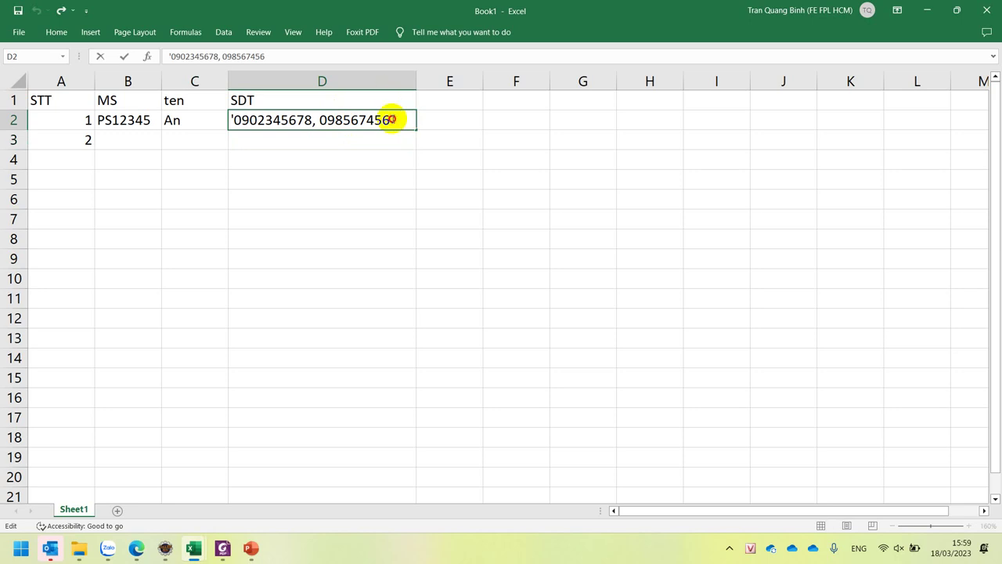
text(, 09)
key(BackSpace)
text(09345356)
key(Return)
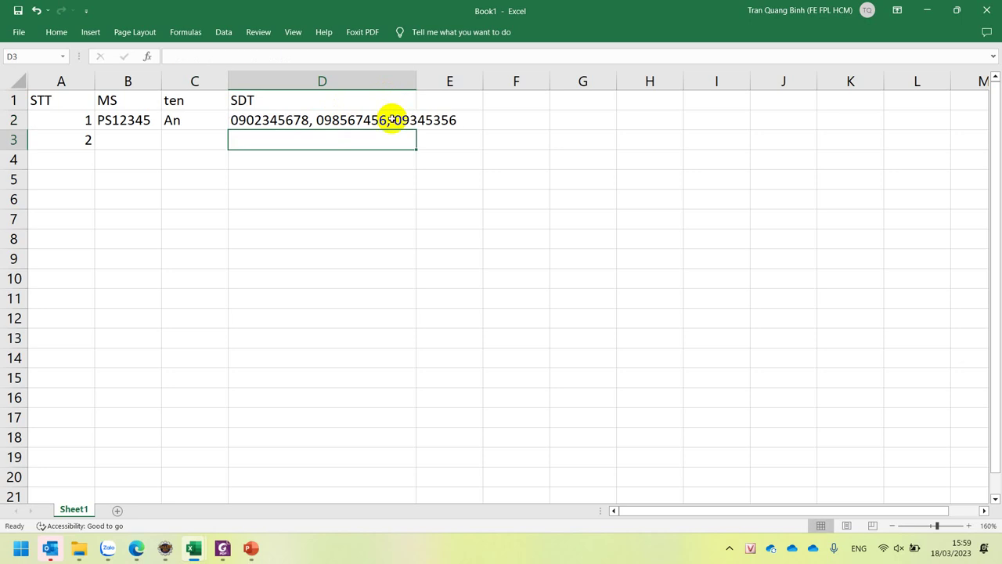
double_click(318, 119)
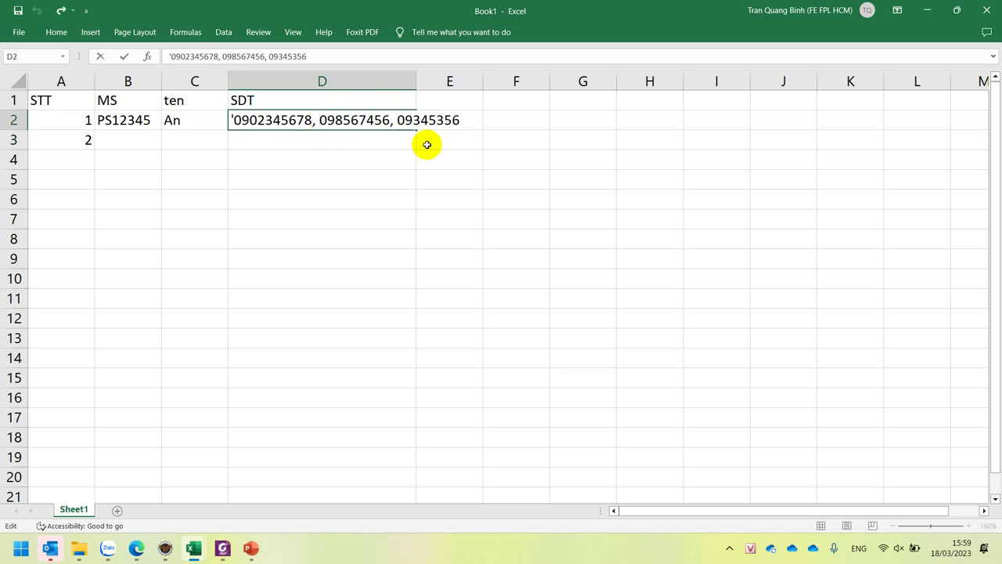
click(412, 77)
- AutoFit column D, then review the SDT header, the student code and multi-number D2
click(386, 157)
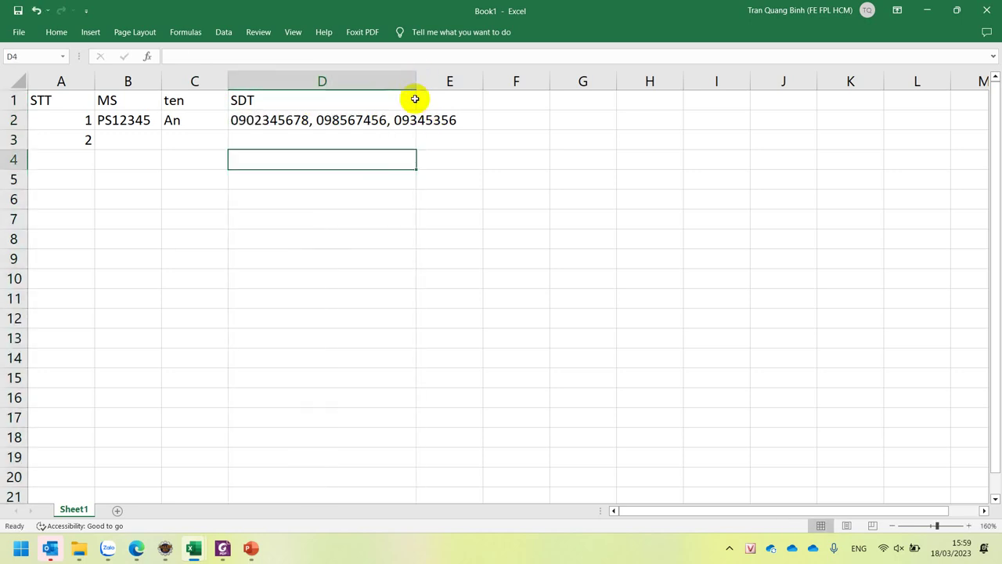
drag(415, 88, 415, 87)
double_click(415, 86)
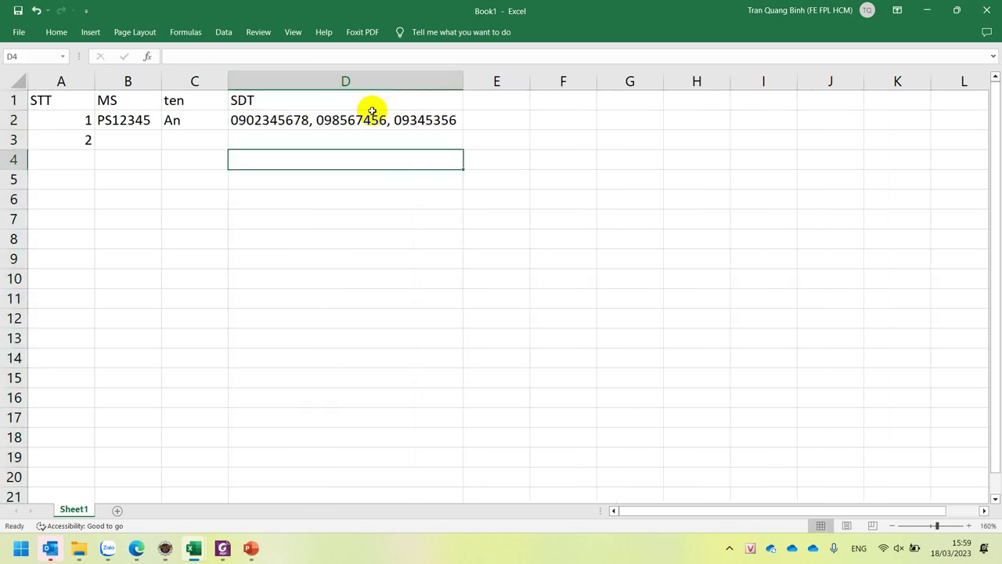
click(279, 100)
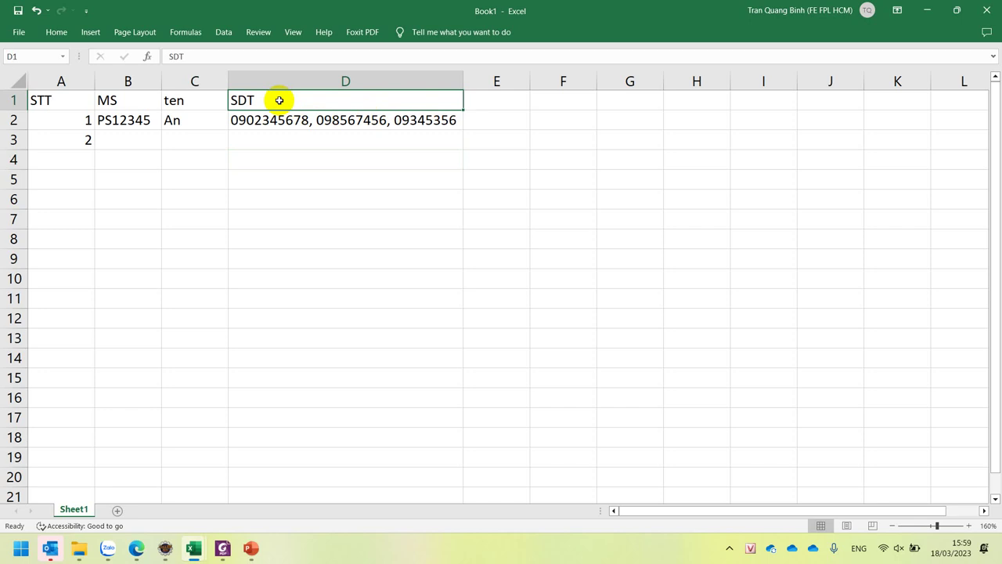
click(115, 124)
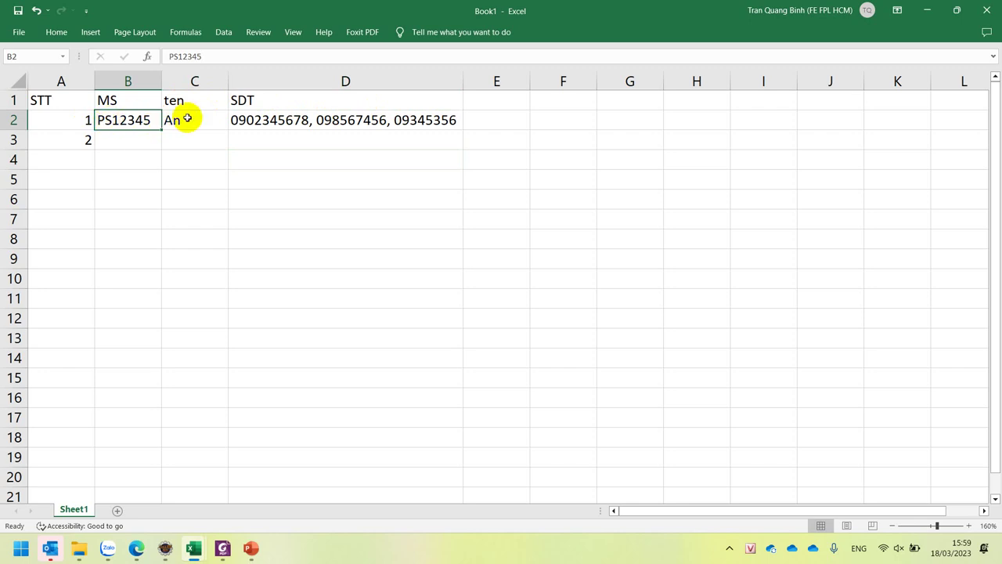
click(313, 120)
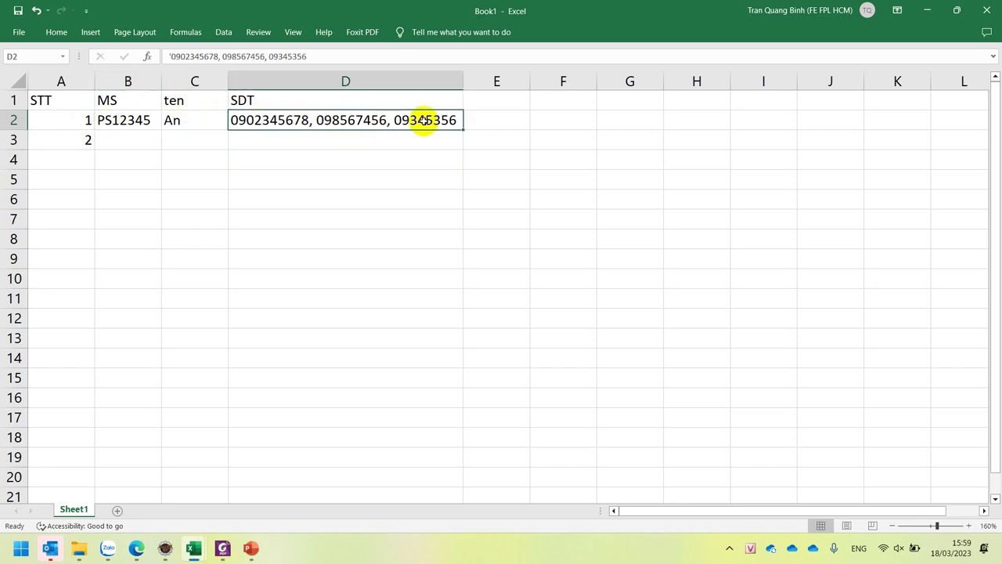
click(342, 99)
click(338, 121)
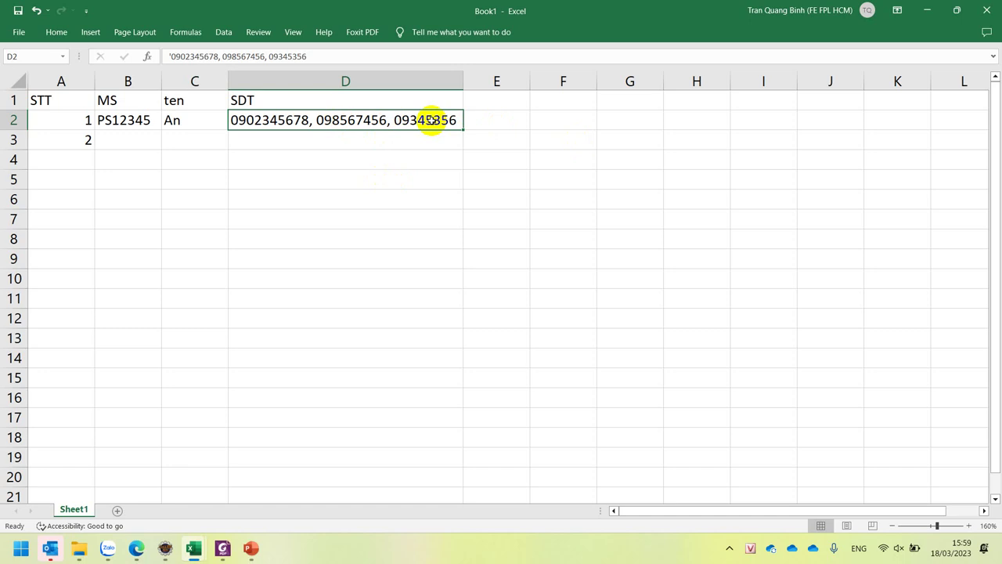
- Show slide 5 of the COM2012 deck, pointing out the đơn trị, đa trị and suy diễn items
click(250, 547)
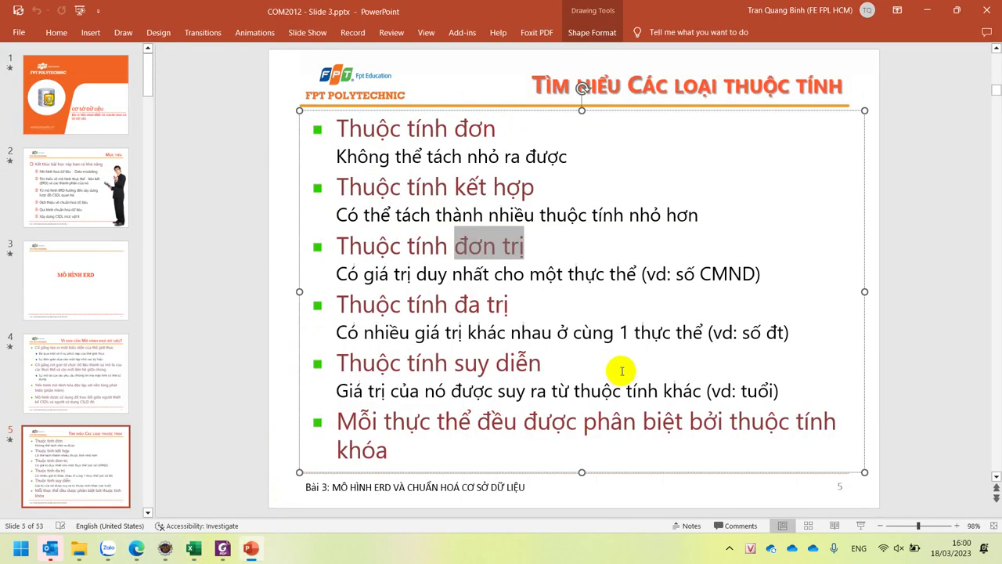
click(497, 243)
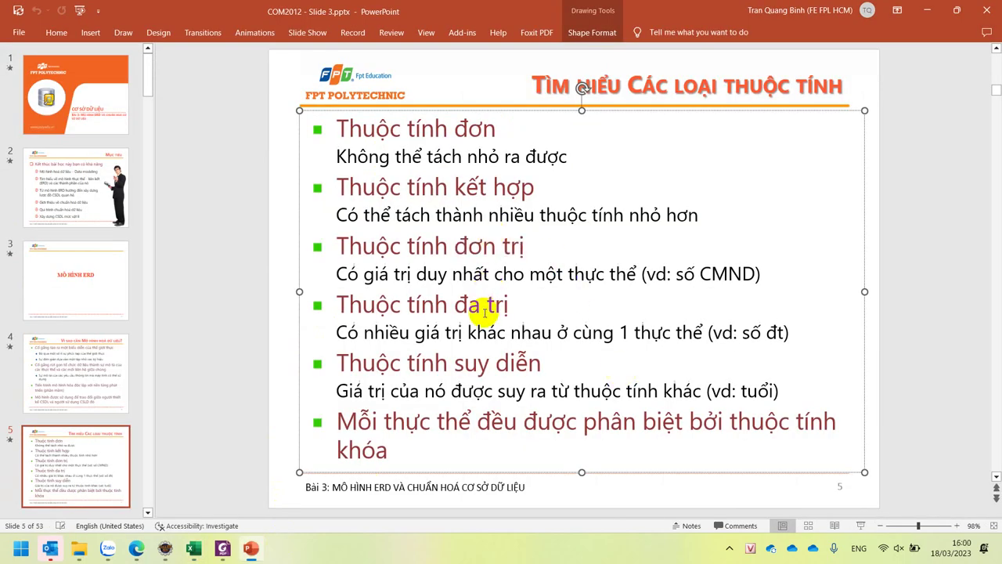
click(486, 306)
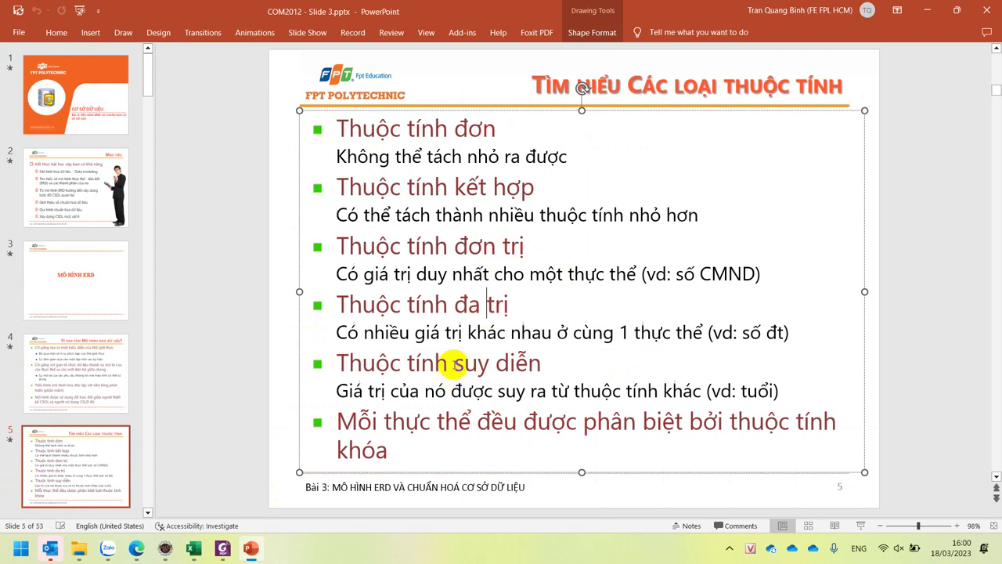
drag(454, 363, 540, 363)
click(541, 363)
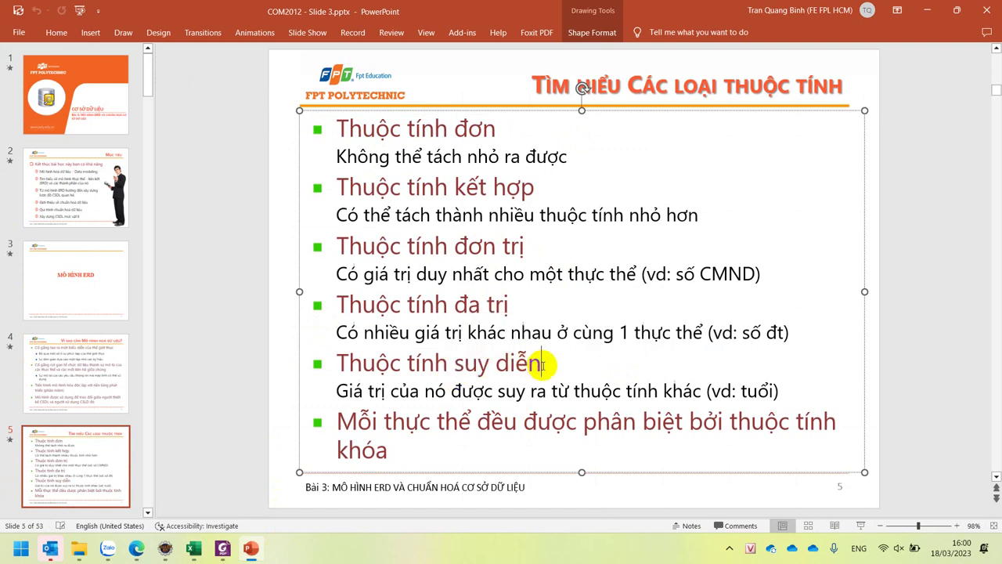
click(449, 363)
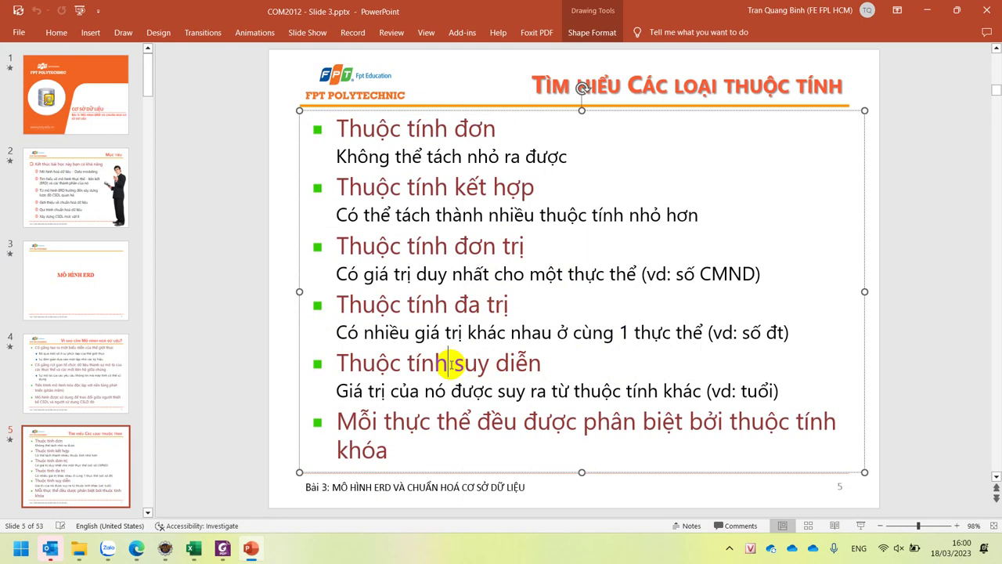